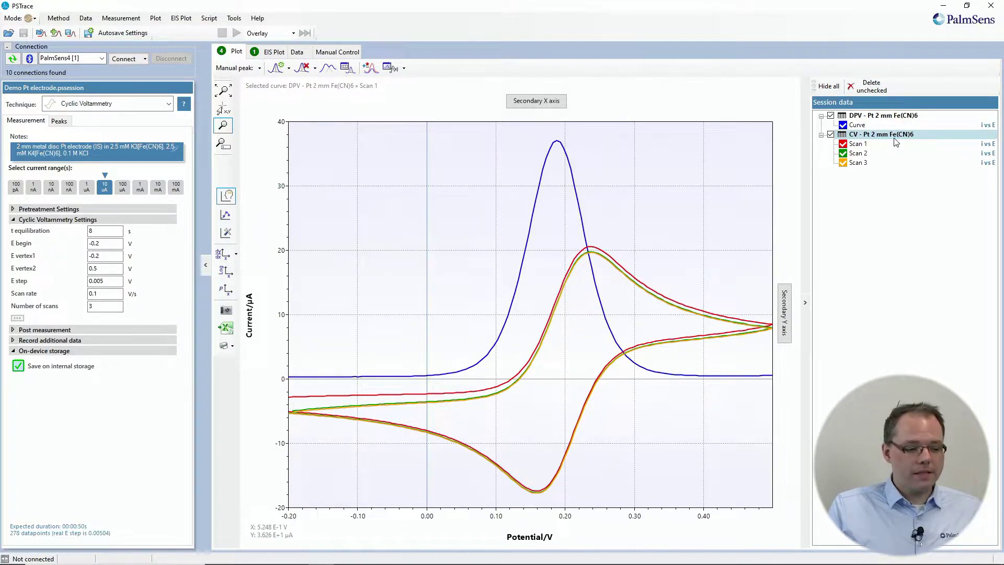
Inspect the DPV measurement and DPV curve panels, finishing on the CV - Pt 2 mm Fe(CN)6 details.
click(892, 117)
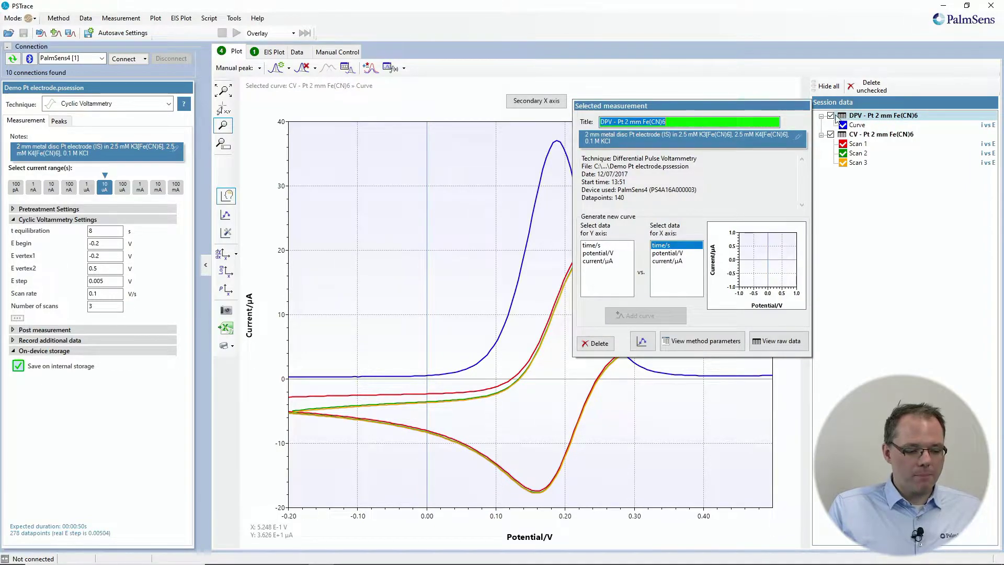
click(877, 135)
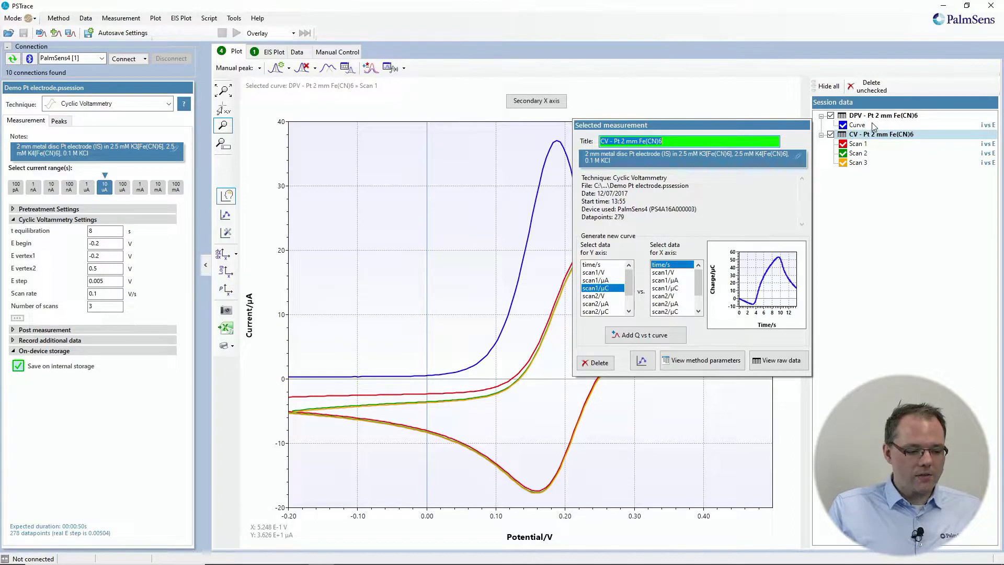
click(862, 125)
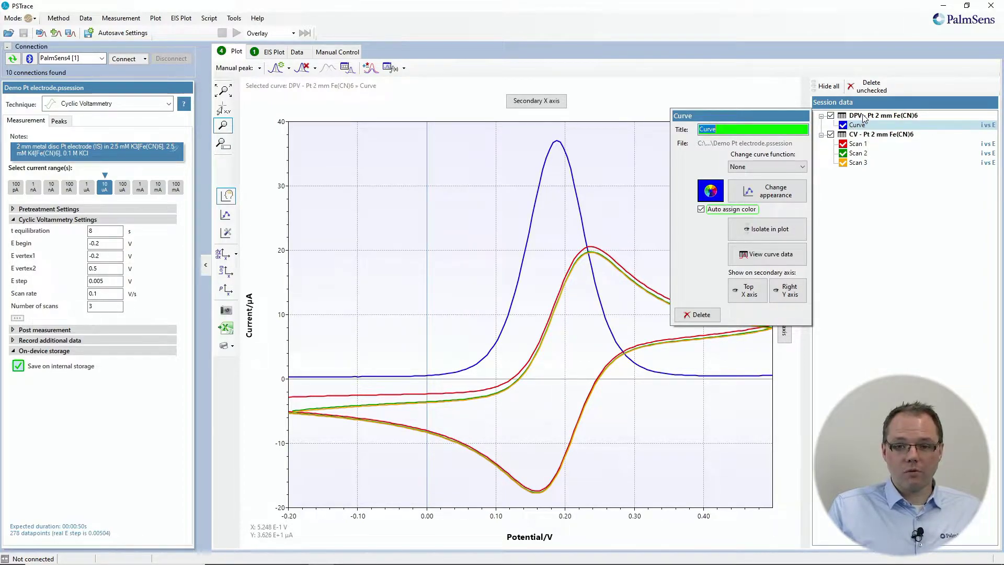
click(866, 118)
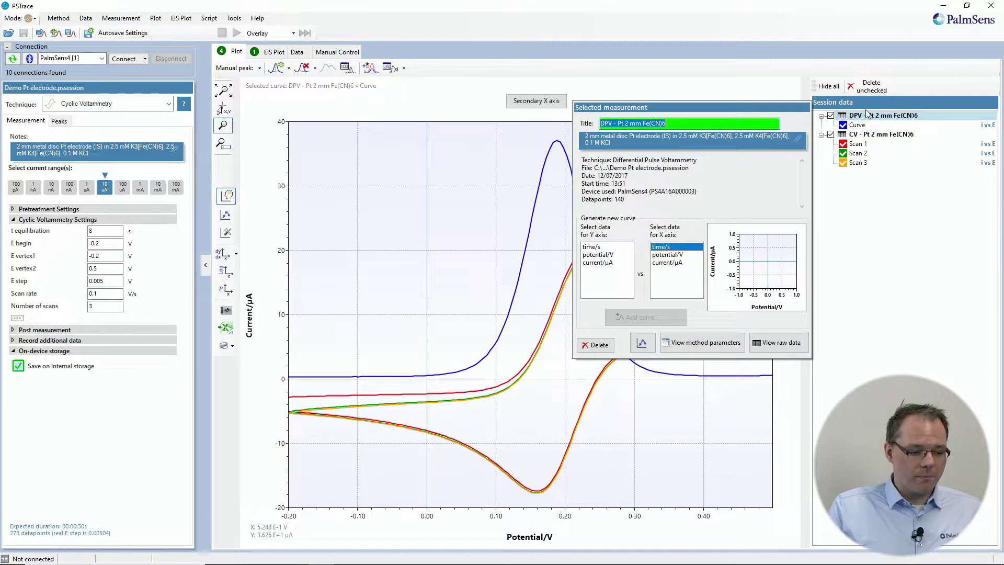
click(860, 135)
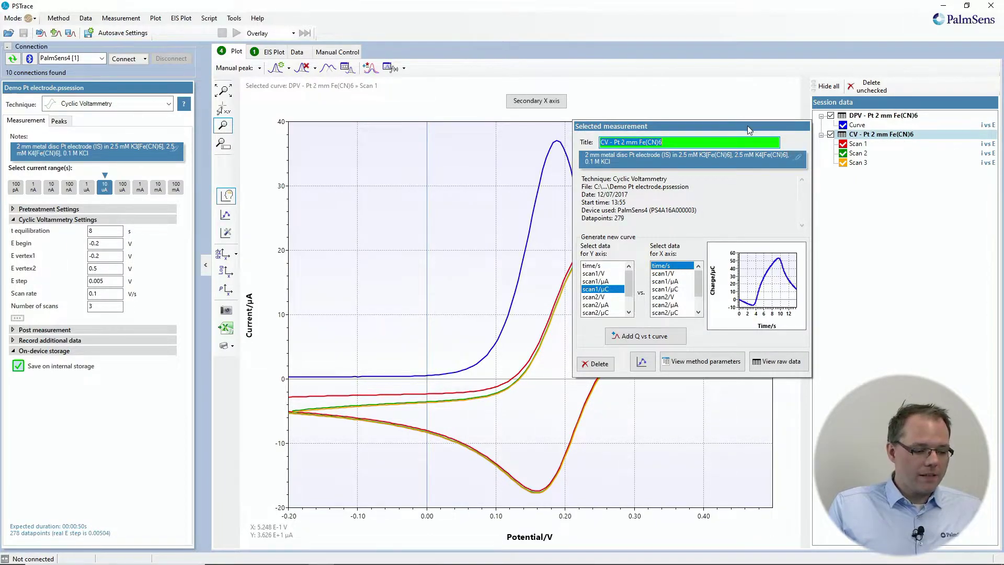
Retitle the CV measurement 'Patient 1', leaving its notes unchanged.
click(683, 142)
key(BackSpace)
key(BackSpace)
key(BackSpace)
key(BackSpace)
key(BackSpace)
key(BackSpace)
key(BackSpace)
key(BackSpace)
key(BackSpace)
key(BackSpace)
key(BackSpace)
key(BackSpace)
key(BackSpace)
key(BackSpace)
key(BackSpace)
key(BackSpace)
key(BackSpace)
key(BackSpace)
key(BackSpace)
key(BackSpace)
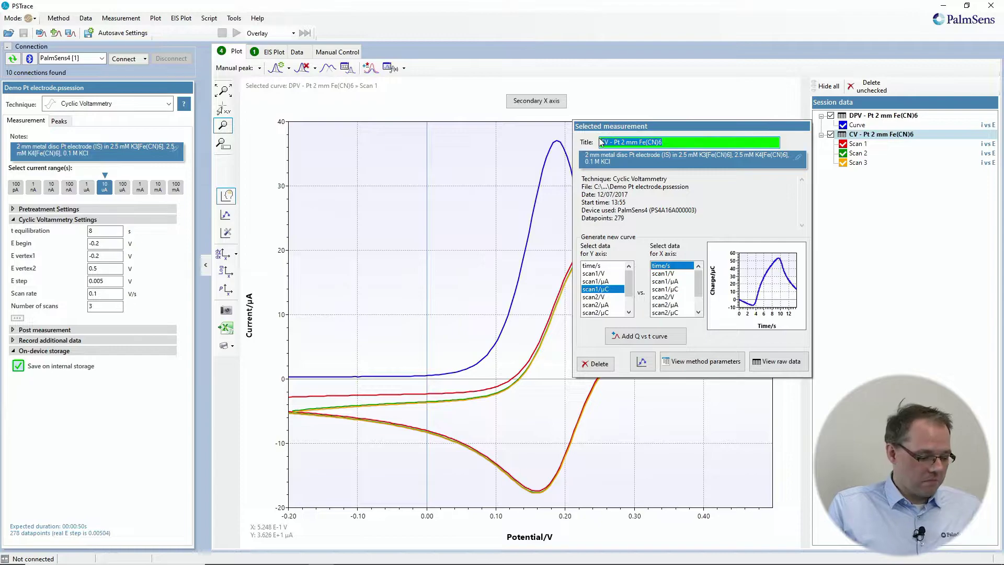
text(Patien)
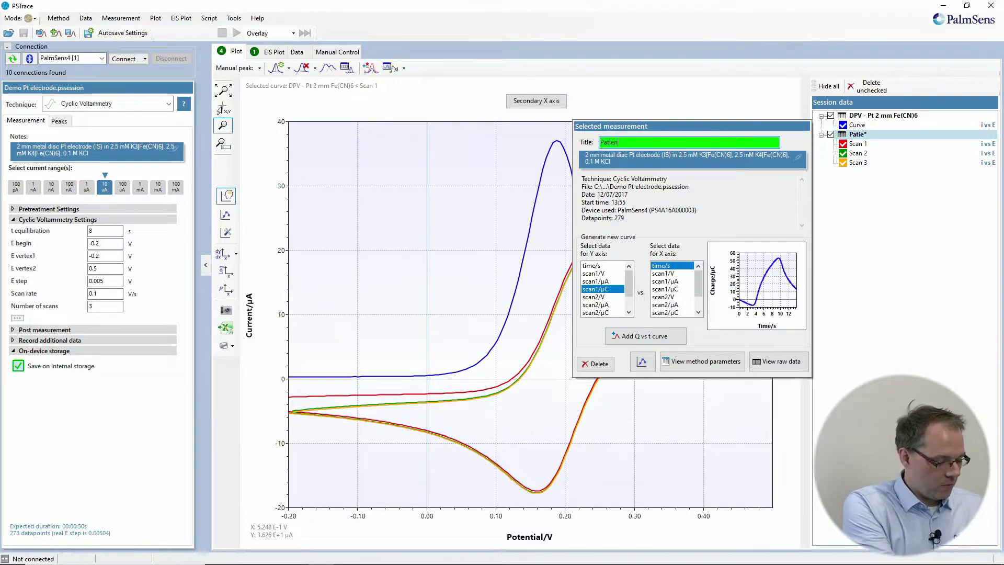
text(t 1)
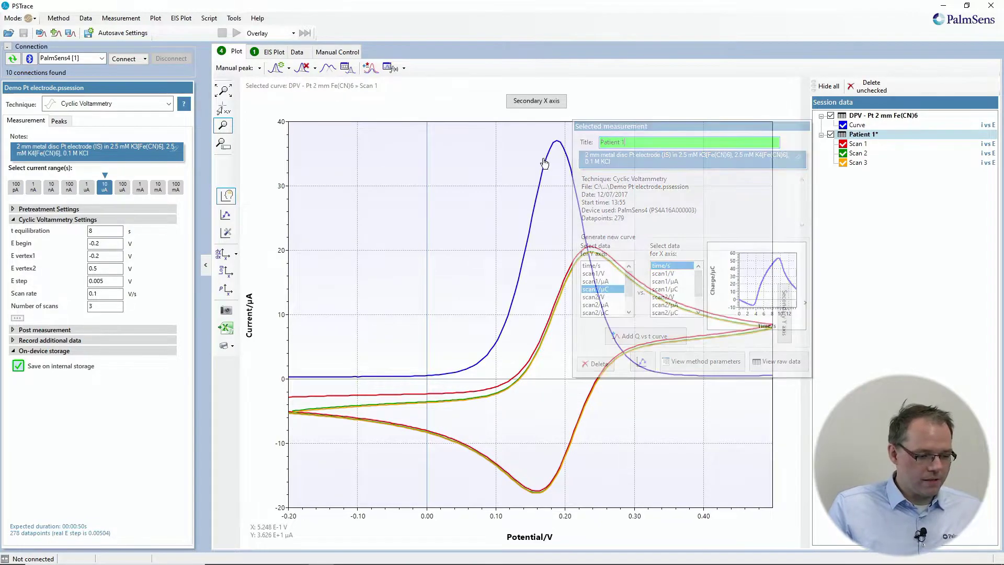
click(683, 159)
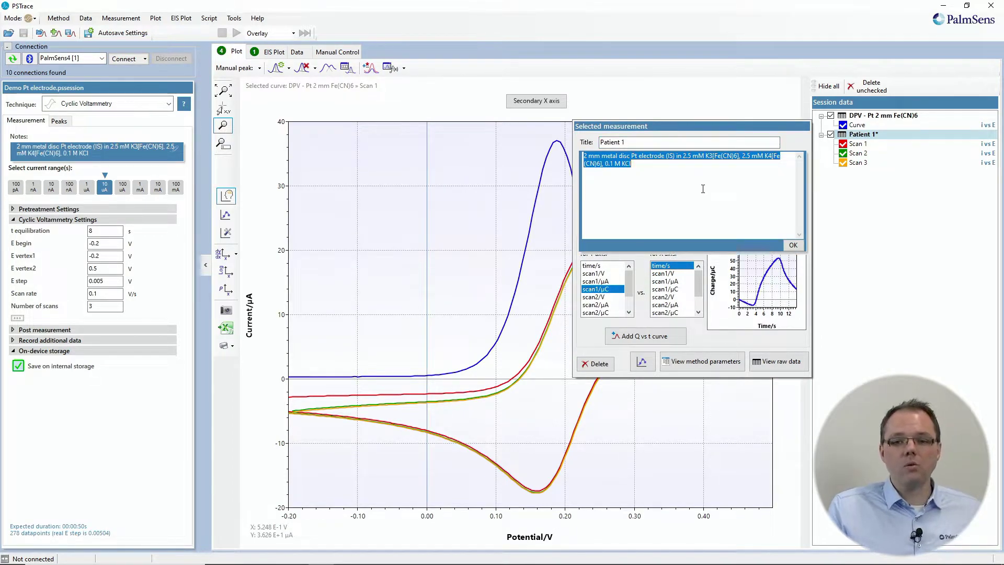
click(793, 245)
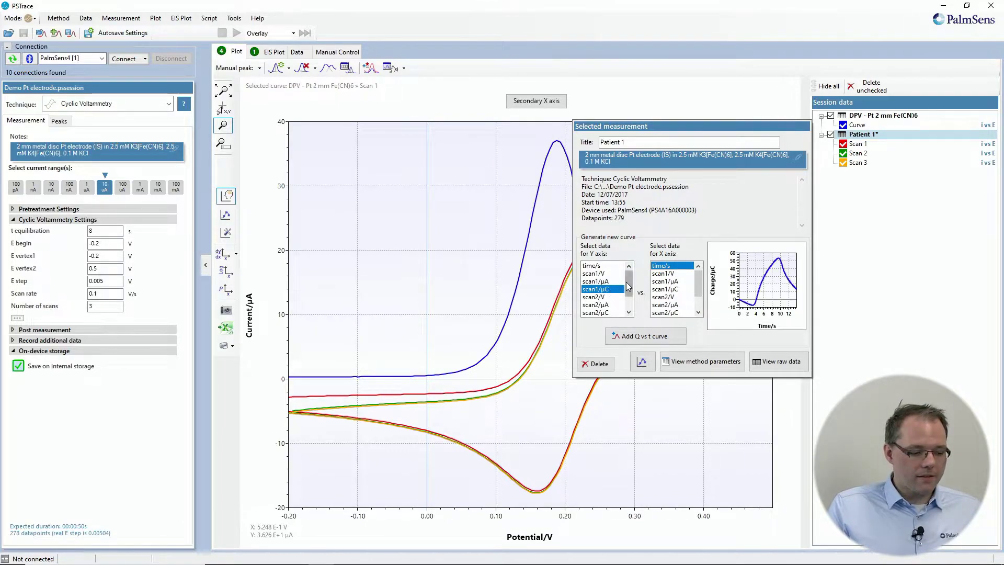
Generate a scan3/µA versus time/s curve for the Patient 1 measurement.
mouse_move(629, 286)
mouse_down()
mouse_move(628, 308)
mouse_move(629, 281)
mouse_move(636, 301)
mouse_up()
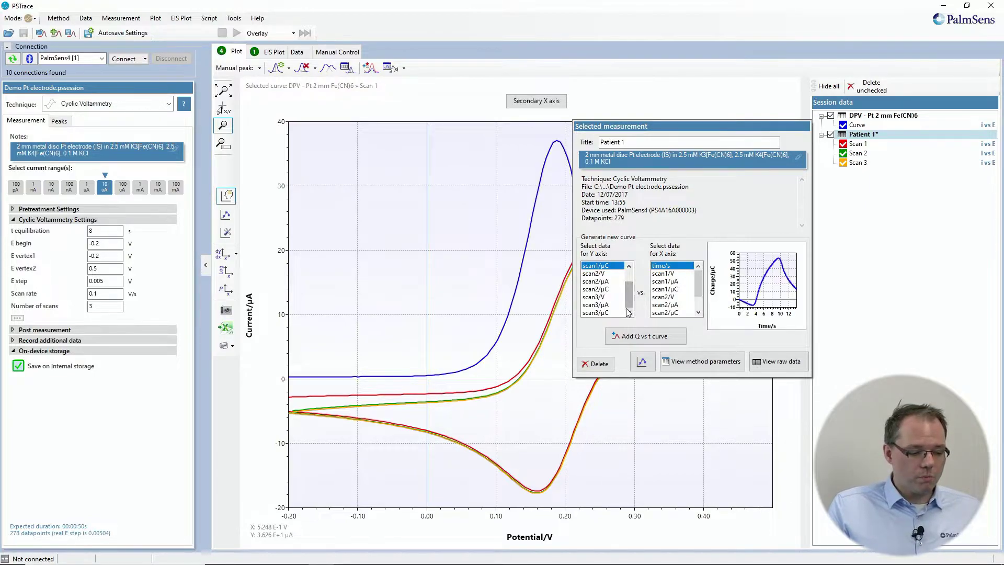
click(601, 304)
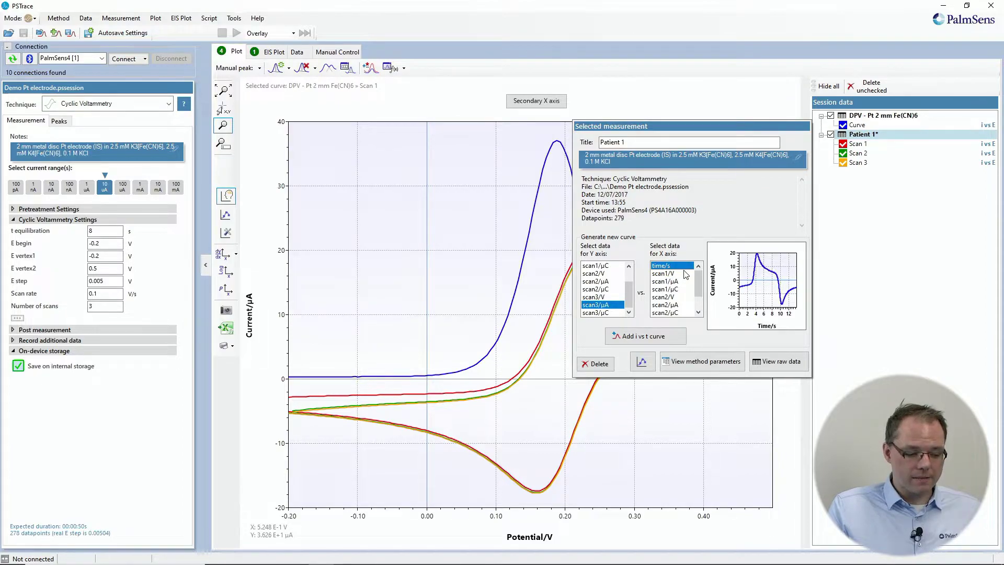
click(644, 337)
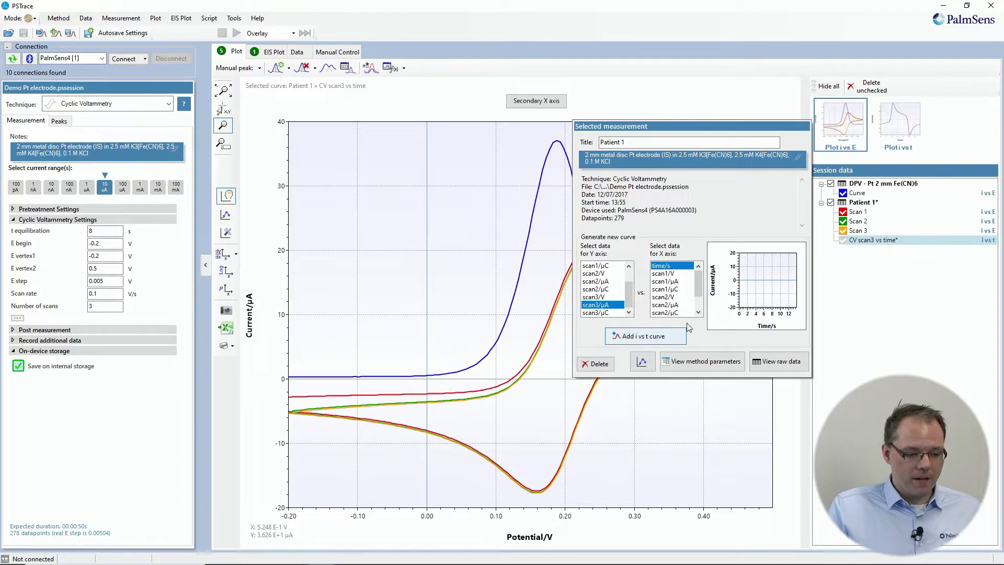
View the new i vs t plot, then switch back to the i vs E plot.
click(900, 121)
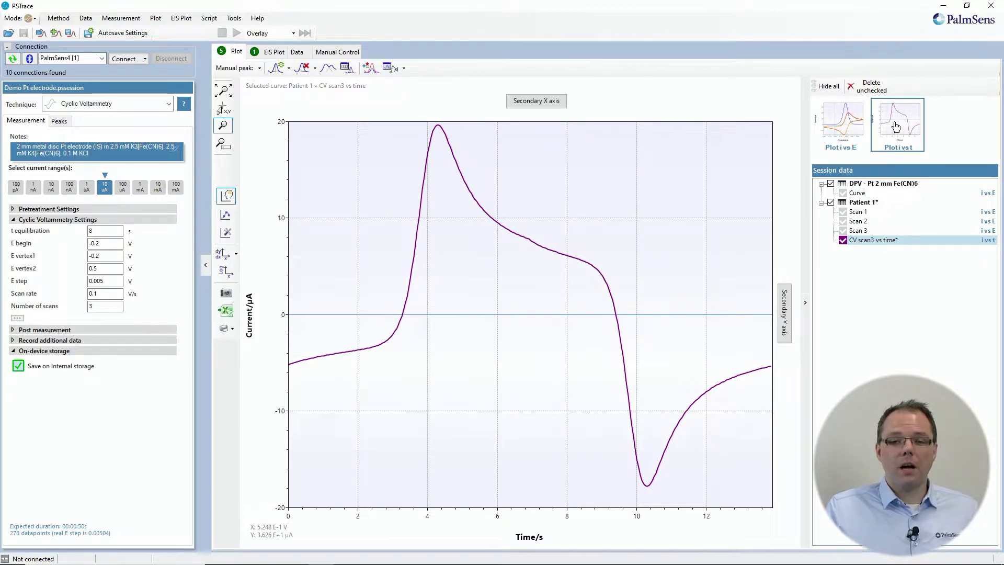
click(860, 123)
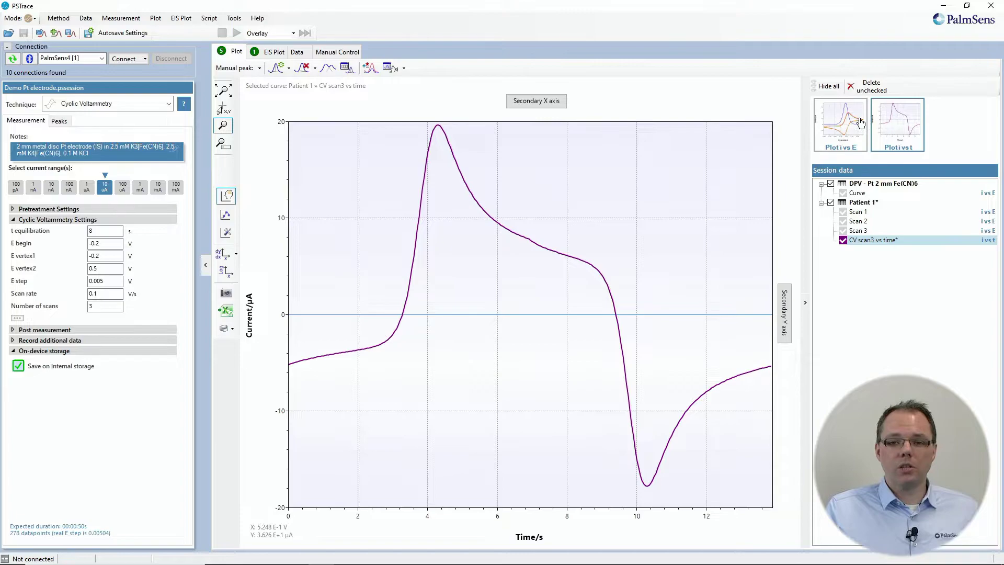
Load Patient 1's Cyclic Voltammetry settings (-0.2 to 0.5 V, 0.1 V/s, 3 scans) into the method editor.
click(856, 203)
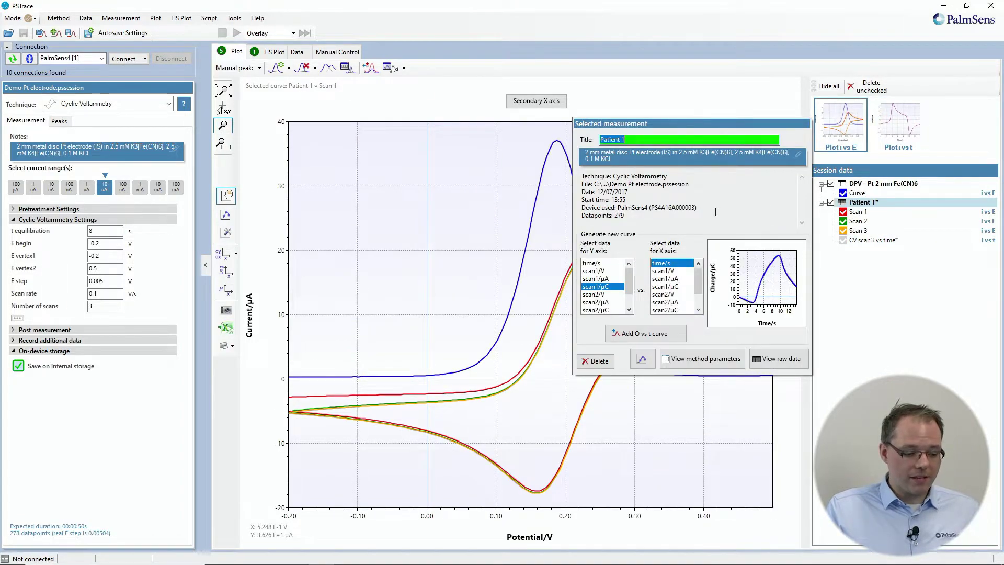
click(704, 361)
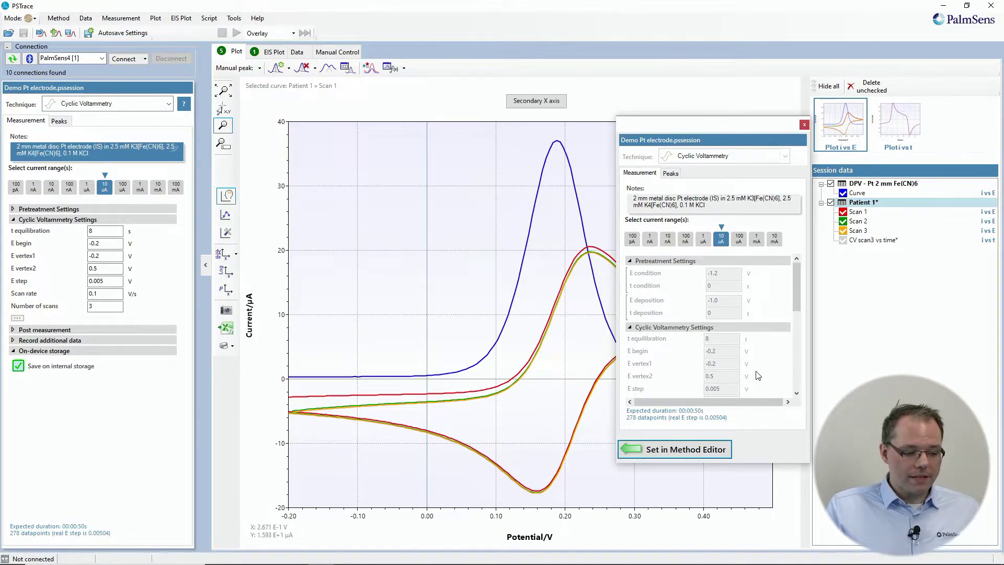
mouse_move(796, 273)
mouse_down()
mouse_move(792, 338)
mouse_move(796, 269)
mouse_up()
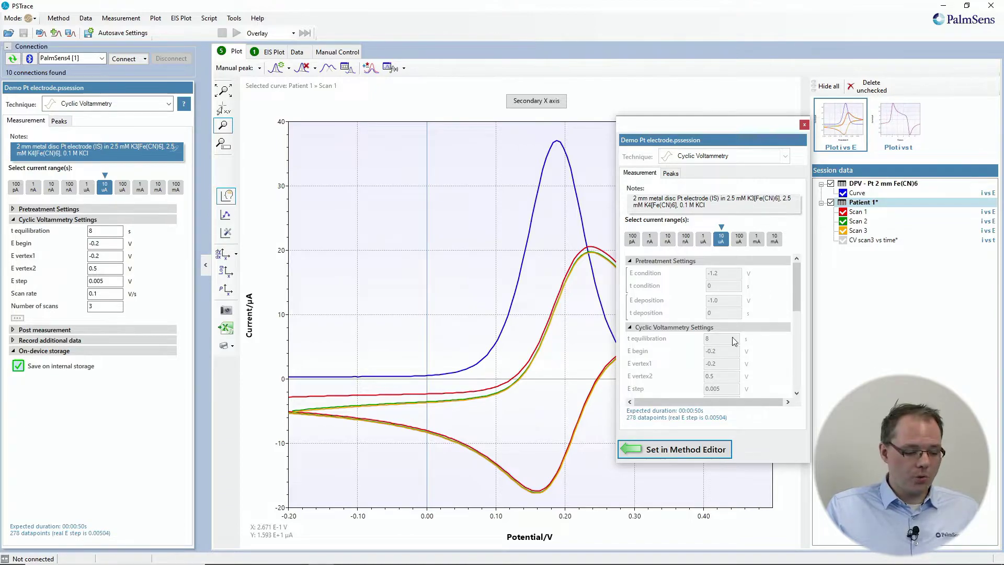
click(670, 452)
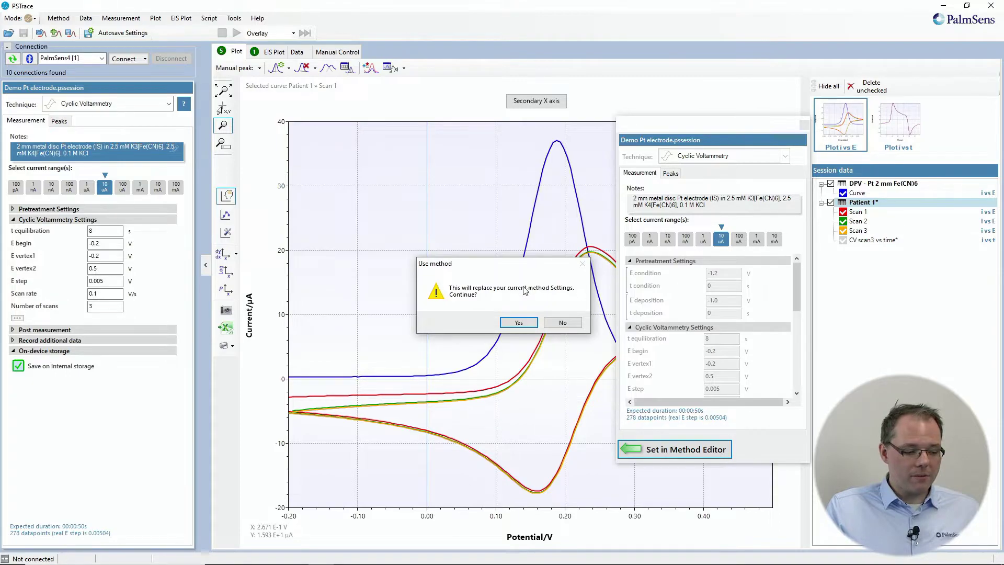
click(518, 320)
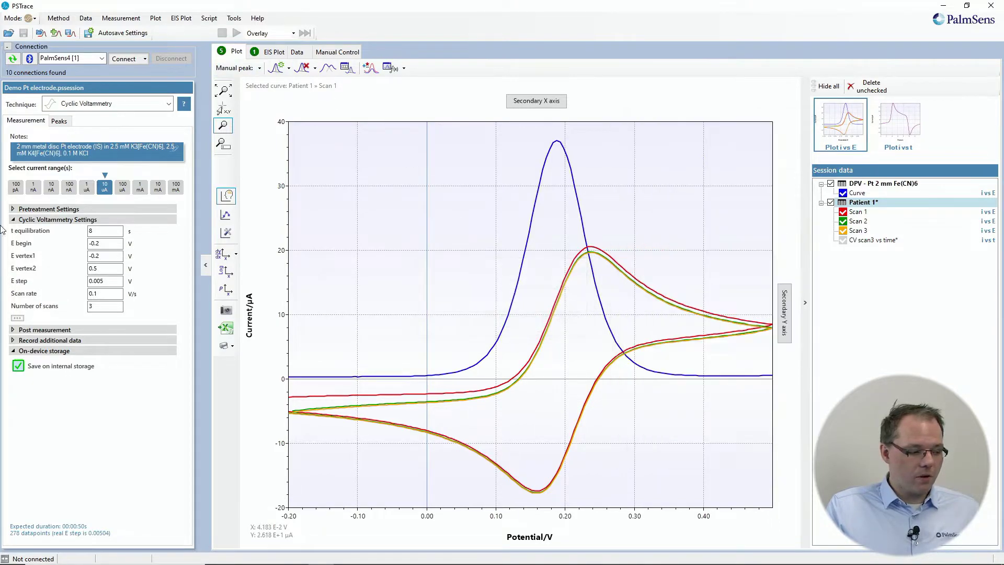
Load the DPV settings (-0.2 to 0.5 V, 0.025 V pulse, 0.025 V/s) into the method editor.
click(882, 184)
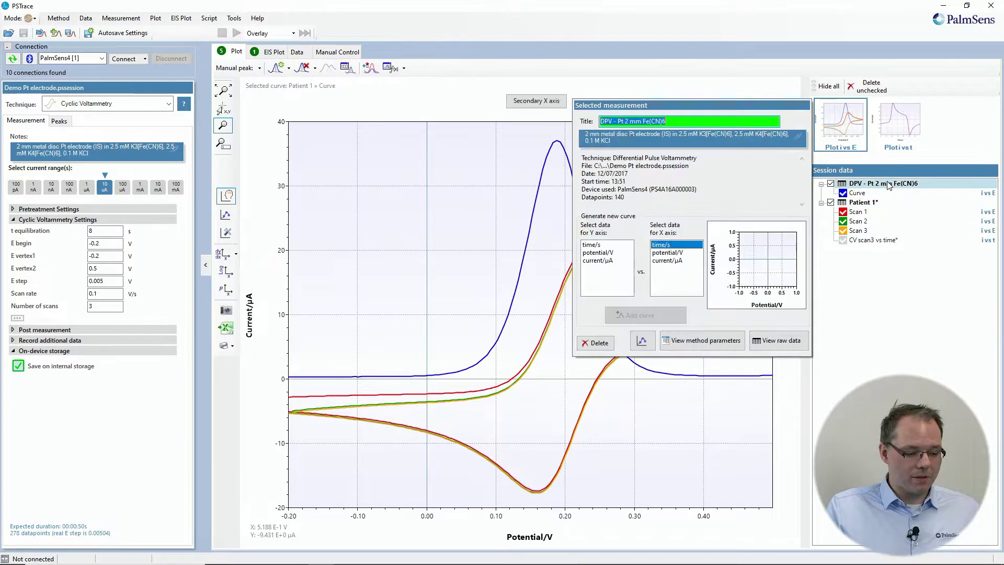
click(703, 341)
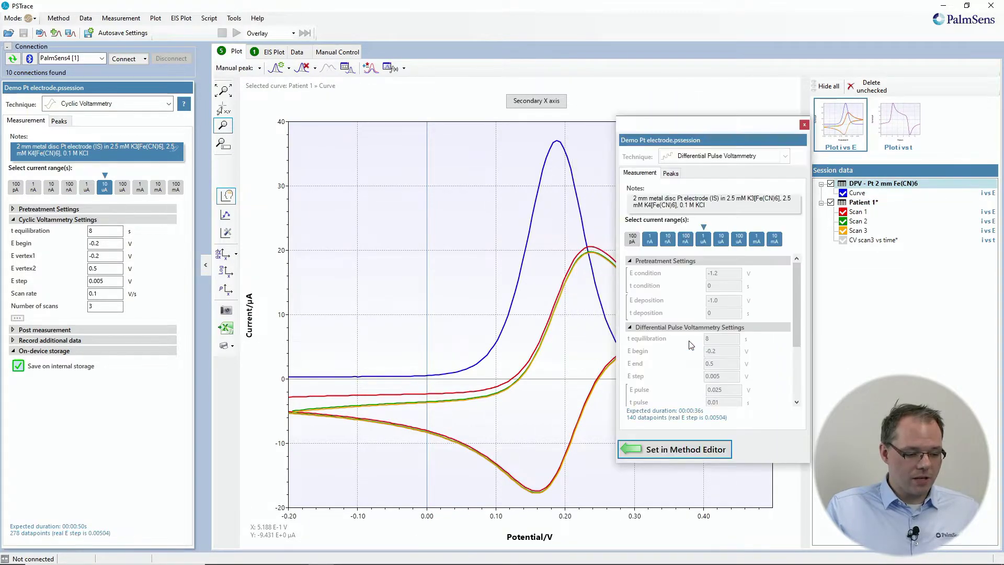
click(704, 451)
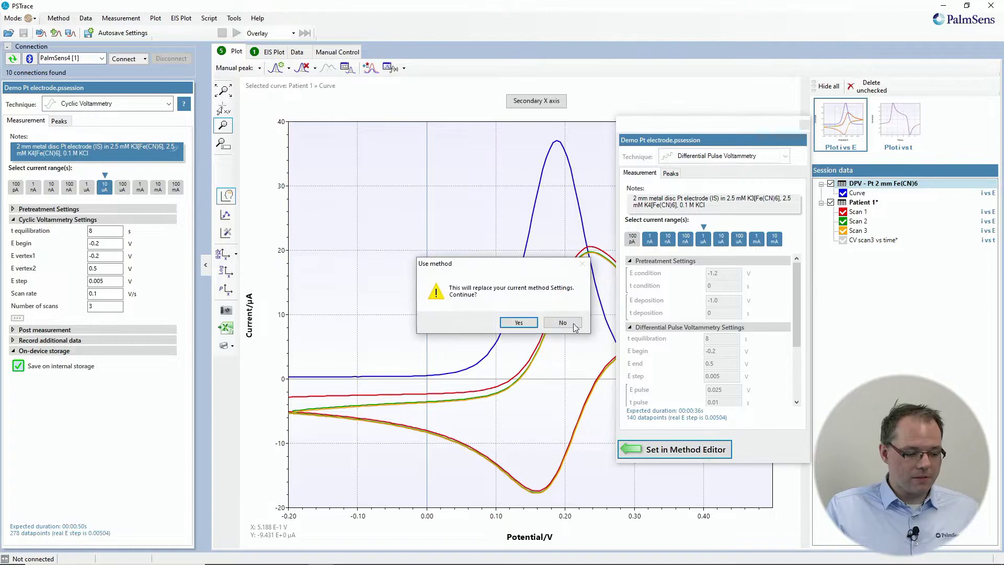
click(519, 323)
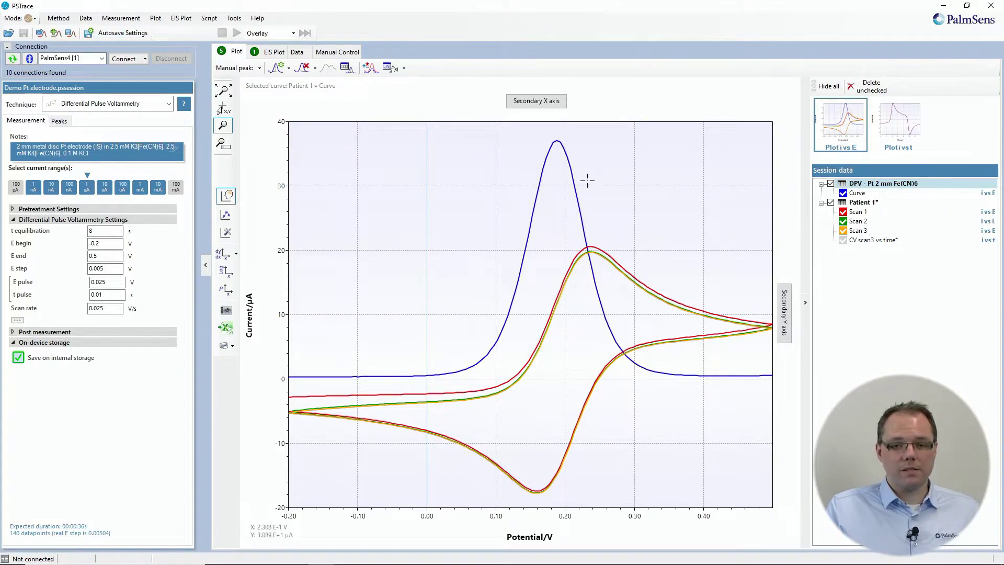
Open Patient 1's raw data table, then switch it to 'DPV - Pt 2 mm Fe(CN)6: raw data'.
double_click(861, 203)
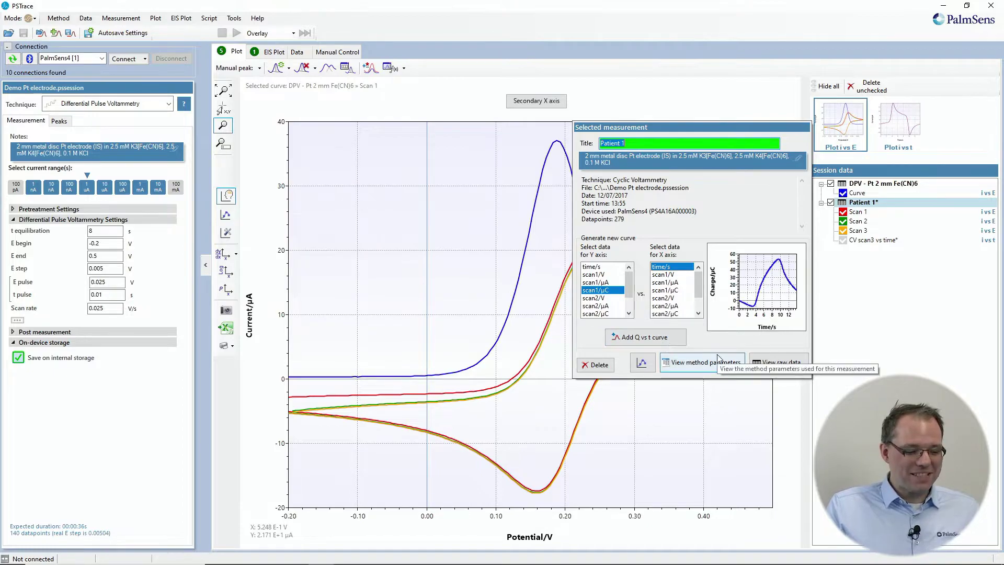
click(777, 364)
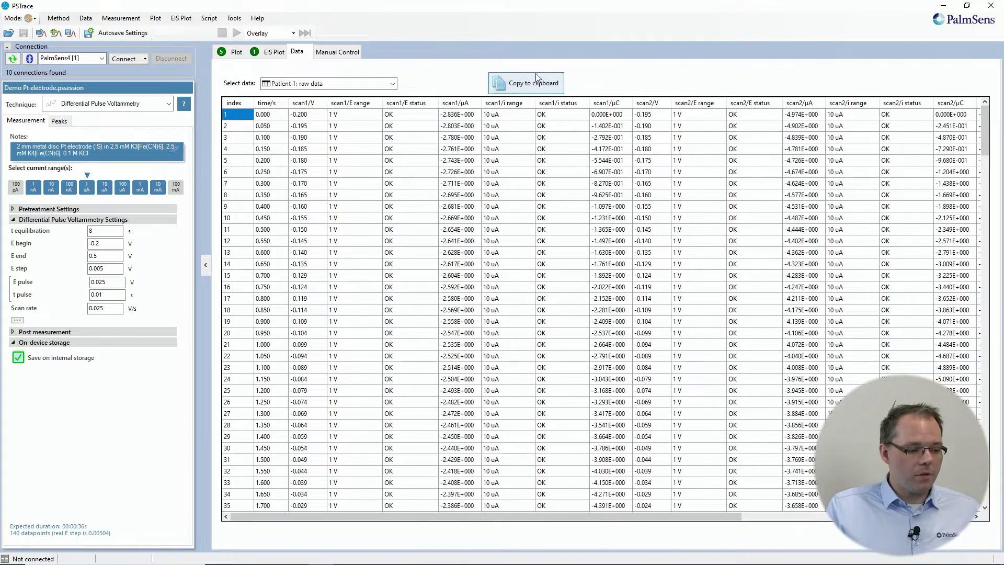
click(391, 85)
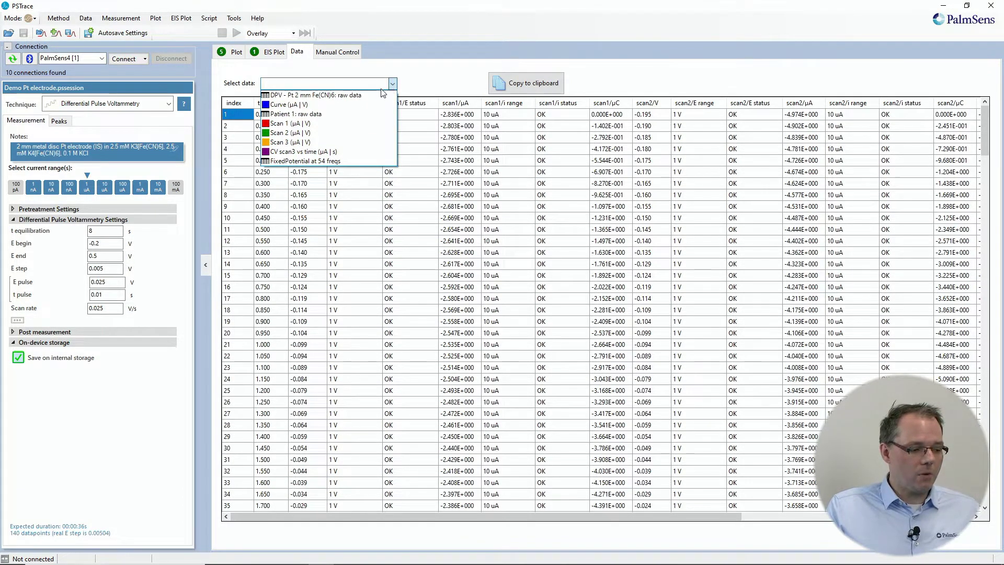
click(384, 104)
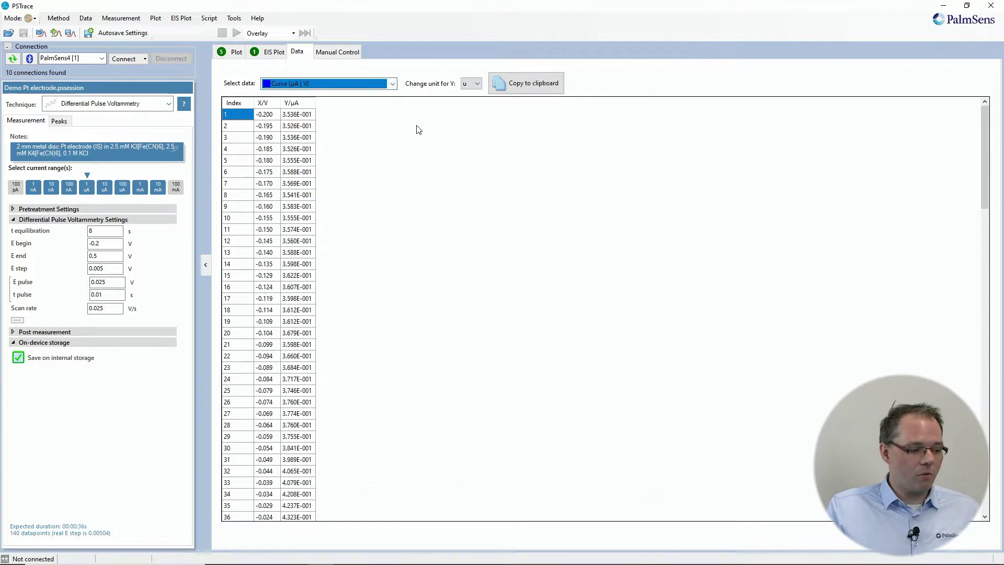
click(394, 87)
click(366, 93)
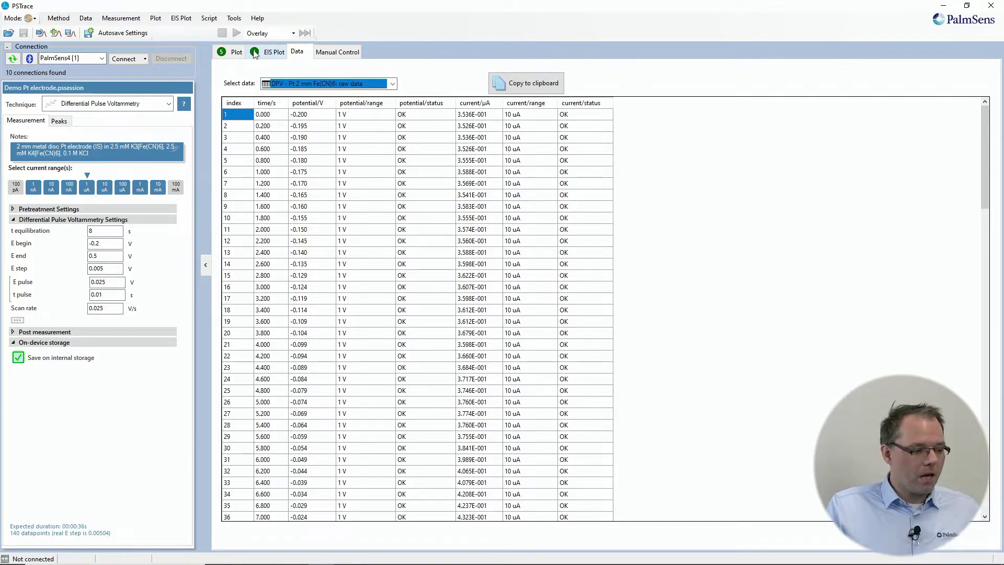
Go back to the i vs E plot and open Patient 1's Scan 1 curve properties.
click(235, 53)
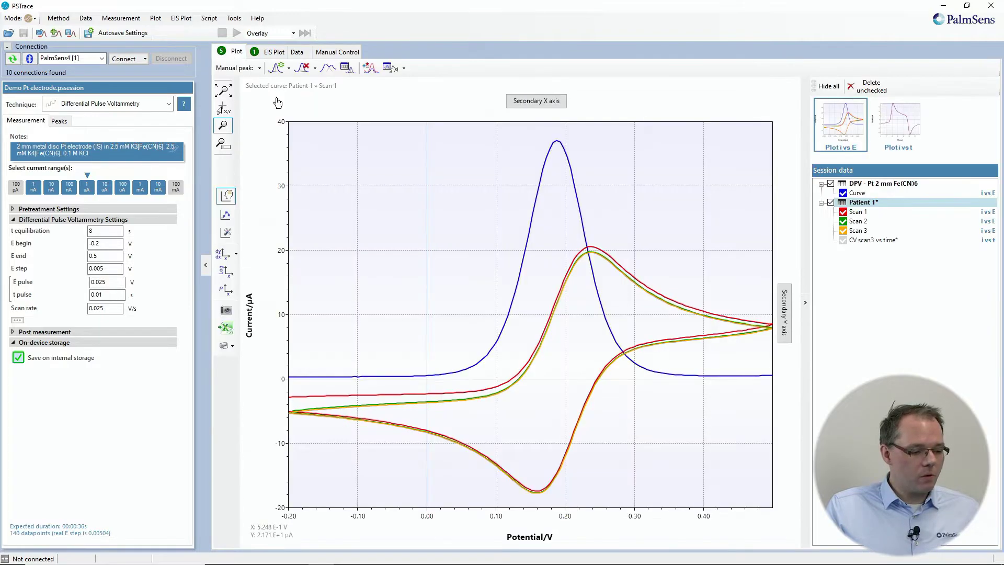
click(872, 214)
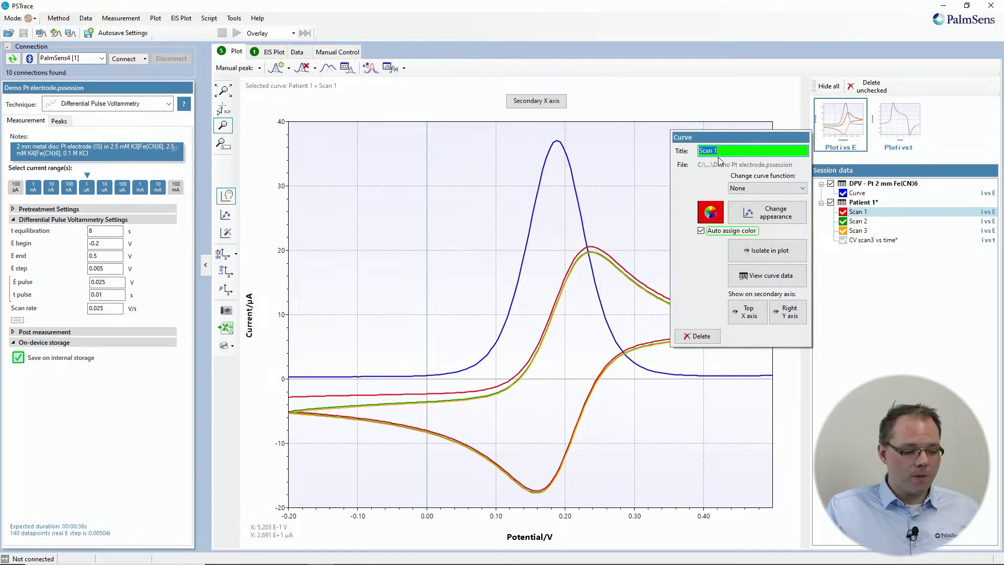
click(766, 189)
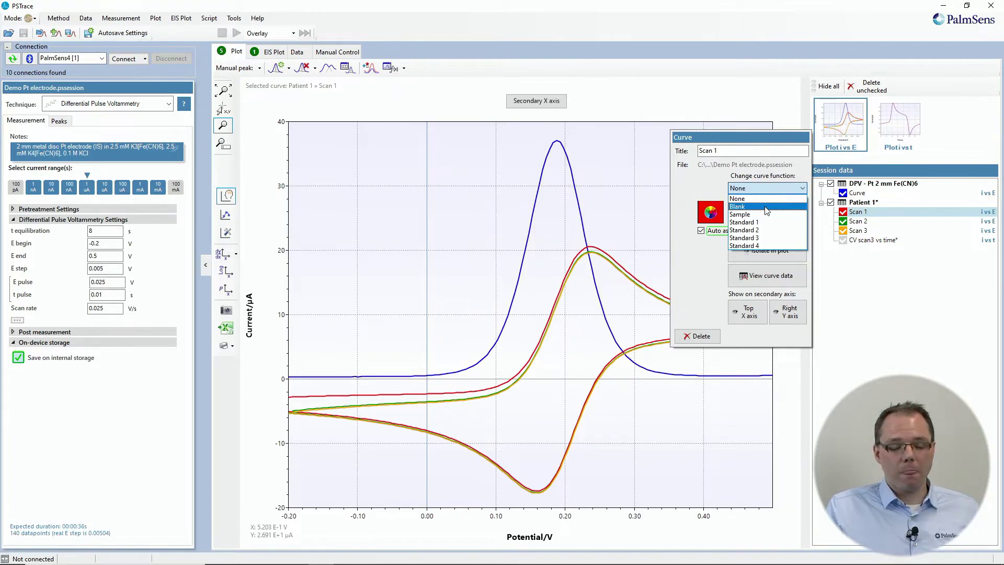
click(764, 199)
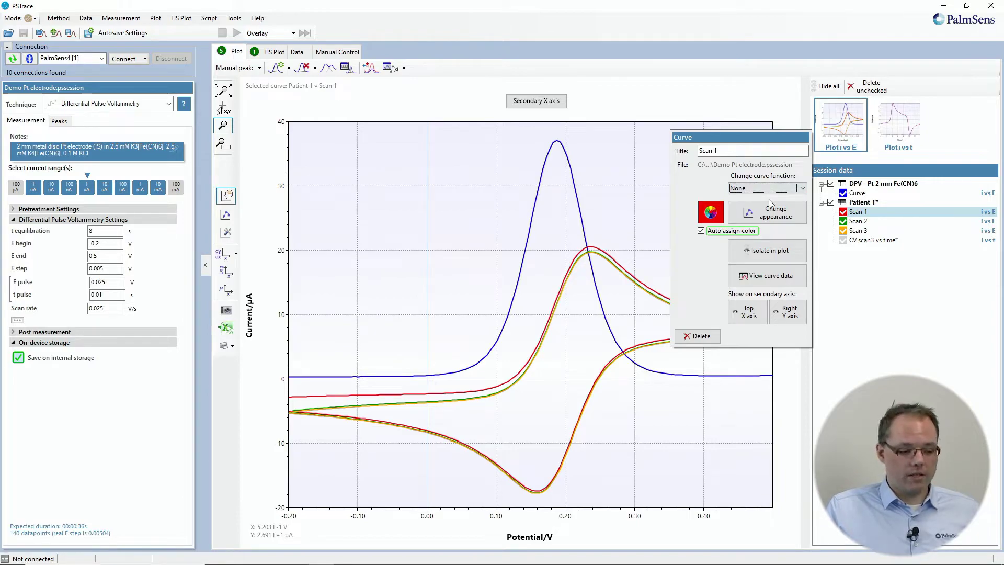
click(711, 212)
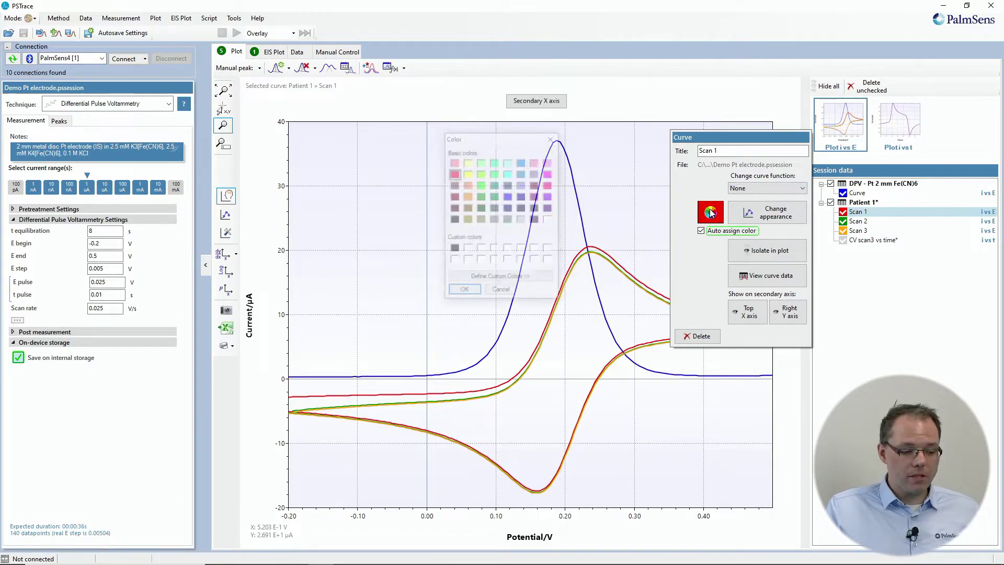
click(554, 137)
click(852, 212)
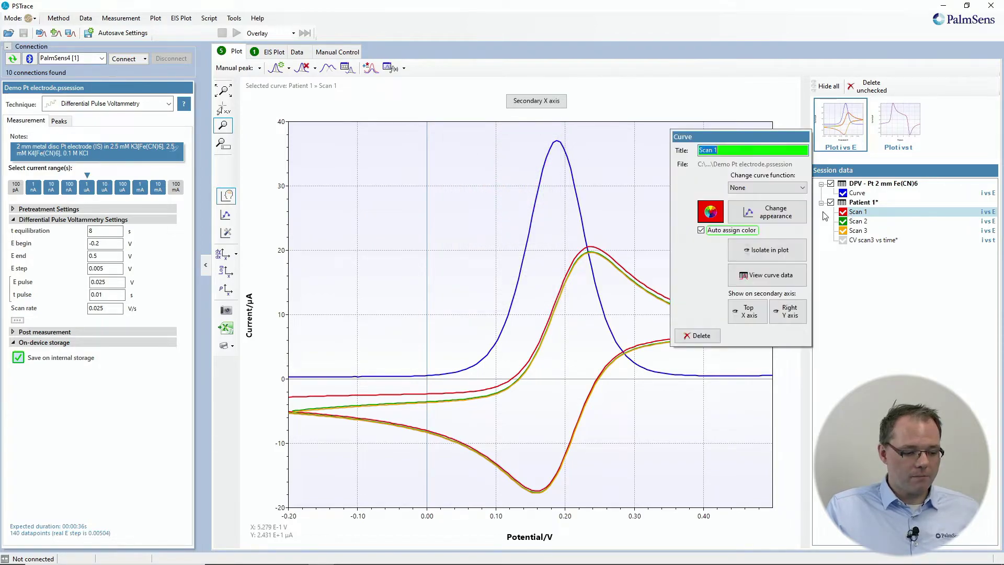
click(776, 212)
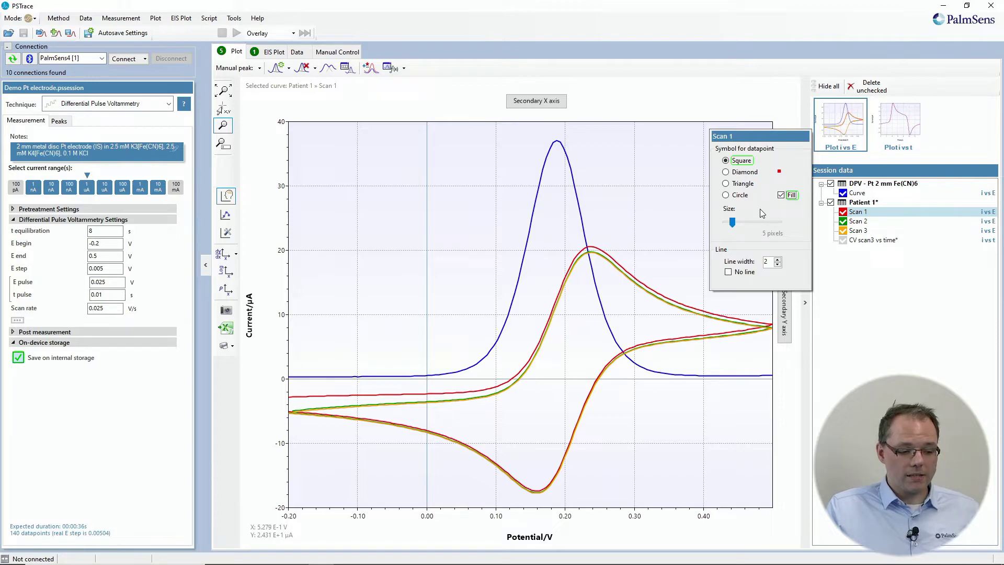
click(862, 274)
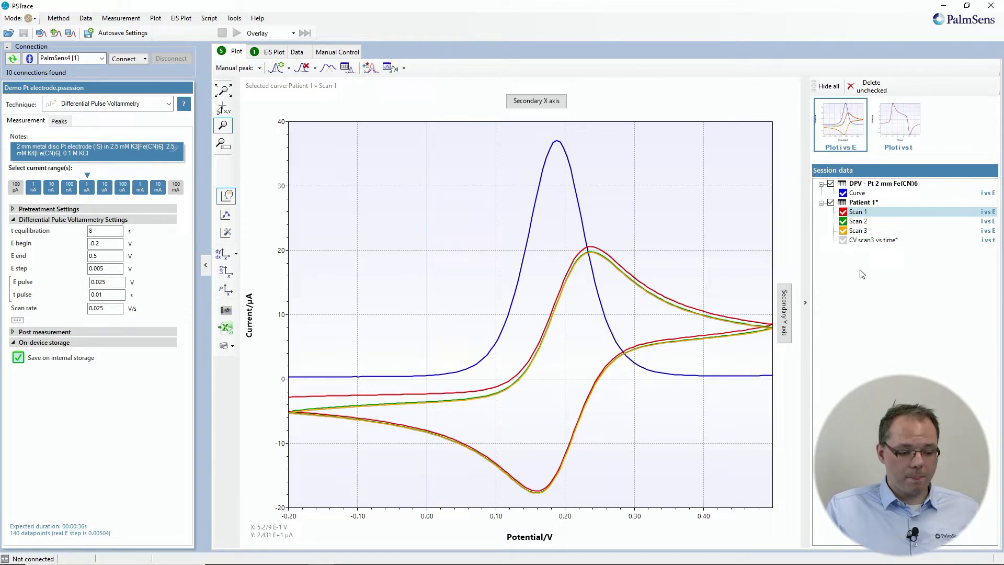
click(853, 212)
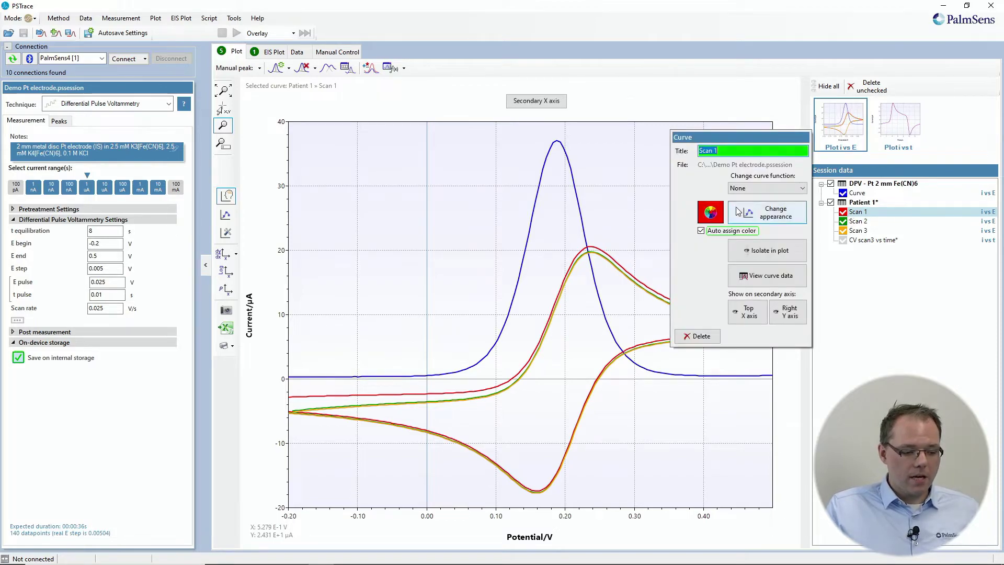
Isolate Patient 1's Scan 1 in the plot, with Scan 2 toggled on and off but left hidden.
click(777, 252)
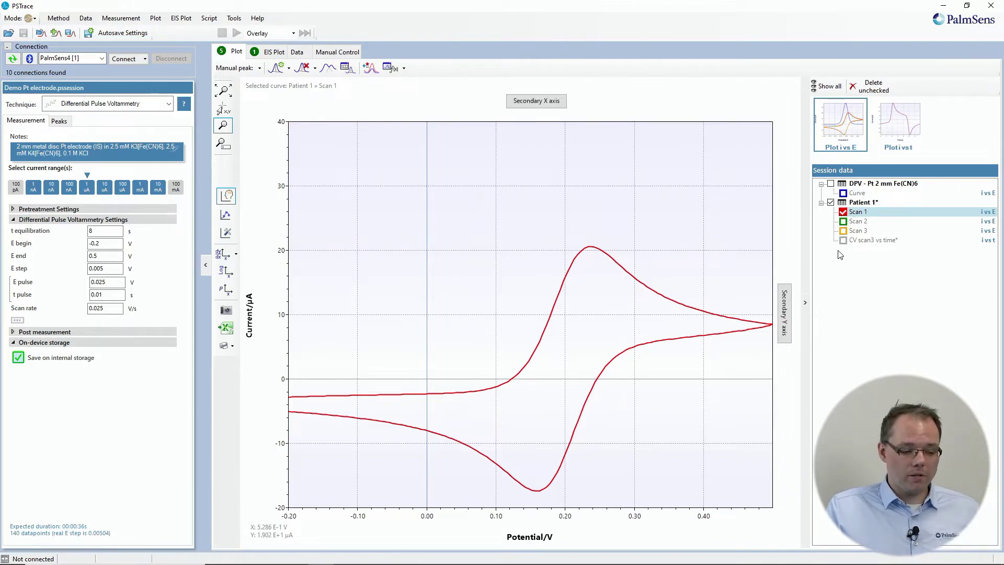
click(843, 221)
click(844, 222)
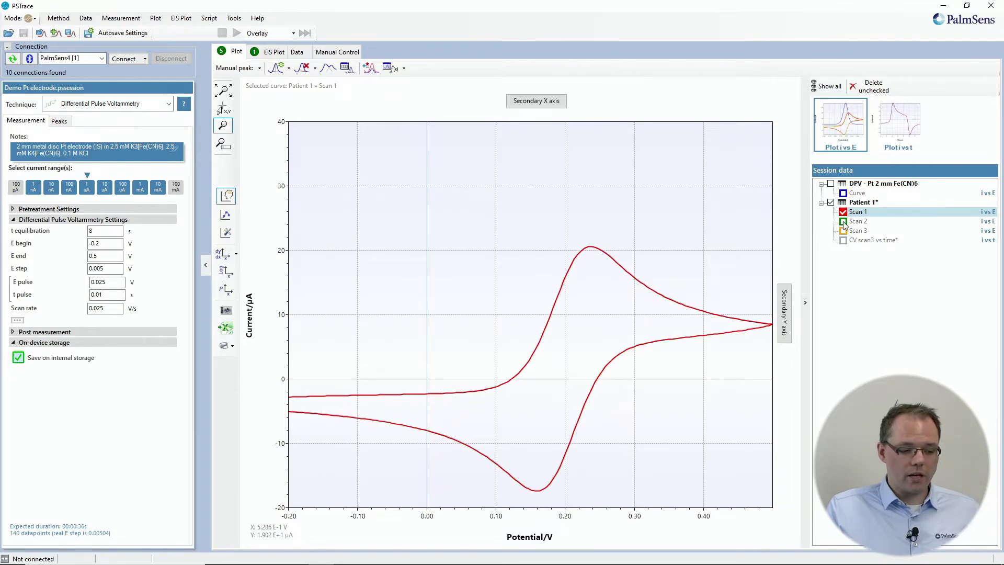
click(843, 222)
click(844, 221)
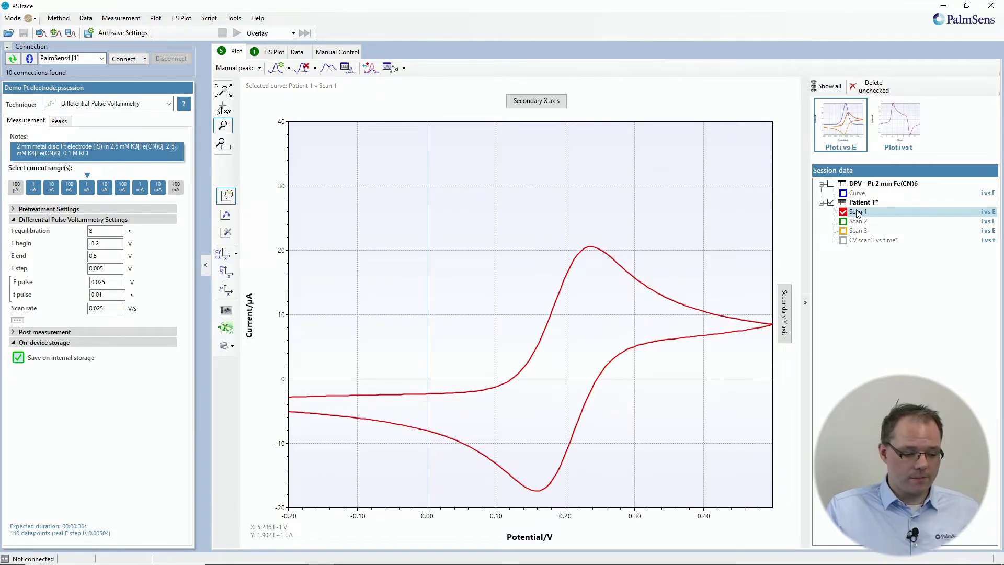
click(858, 212)
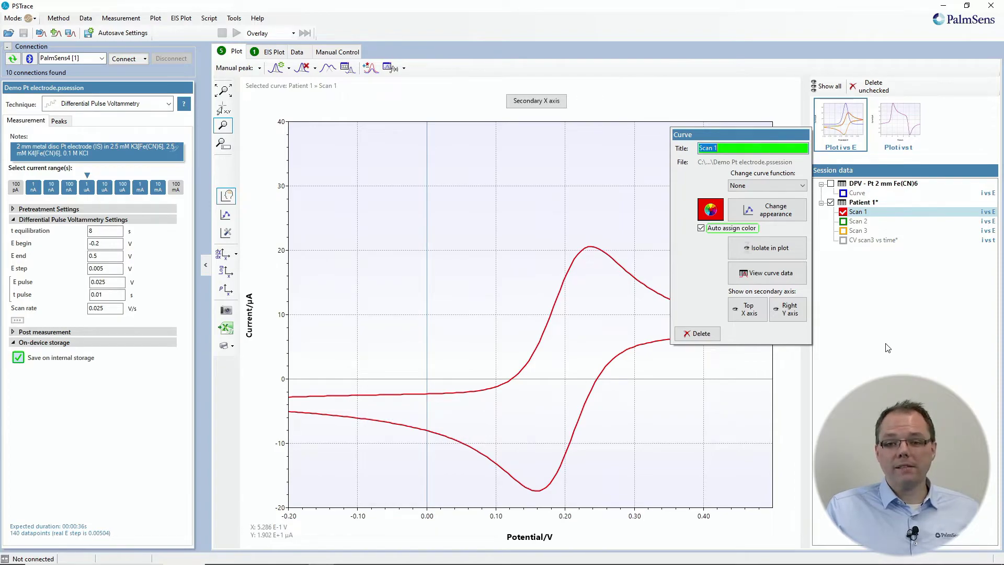
Show the DPV curve alongside Scan 1 and zoom the i vs E plot to fit its peak.
click(898, 120)
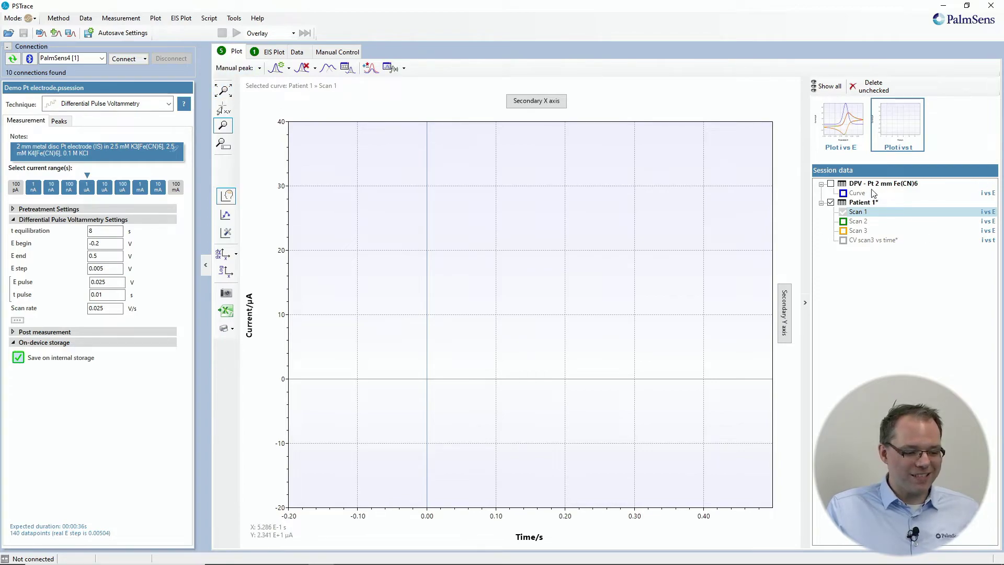
click(833, 137)
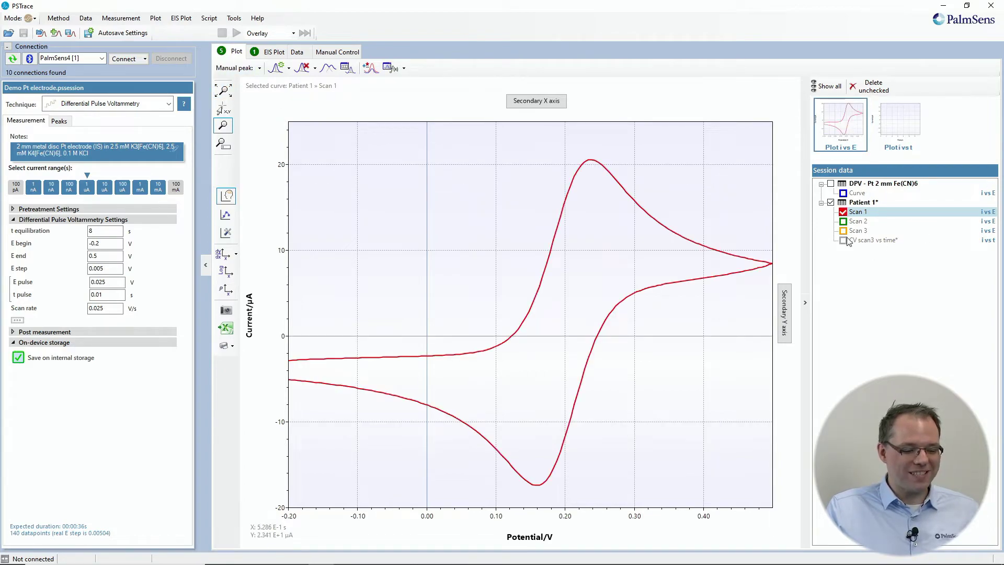
click(843, 193)
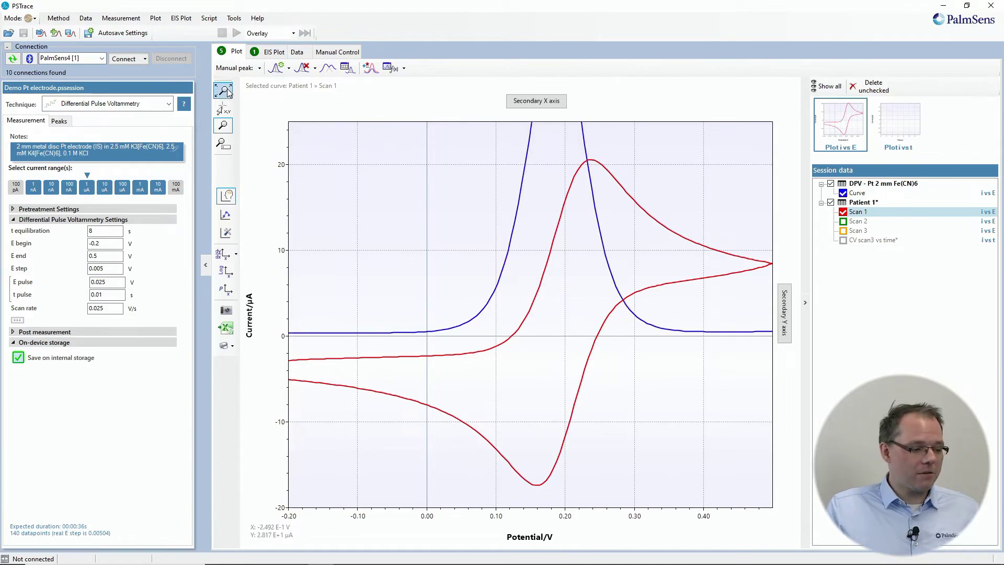
click(224, 90)
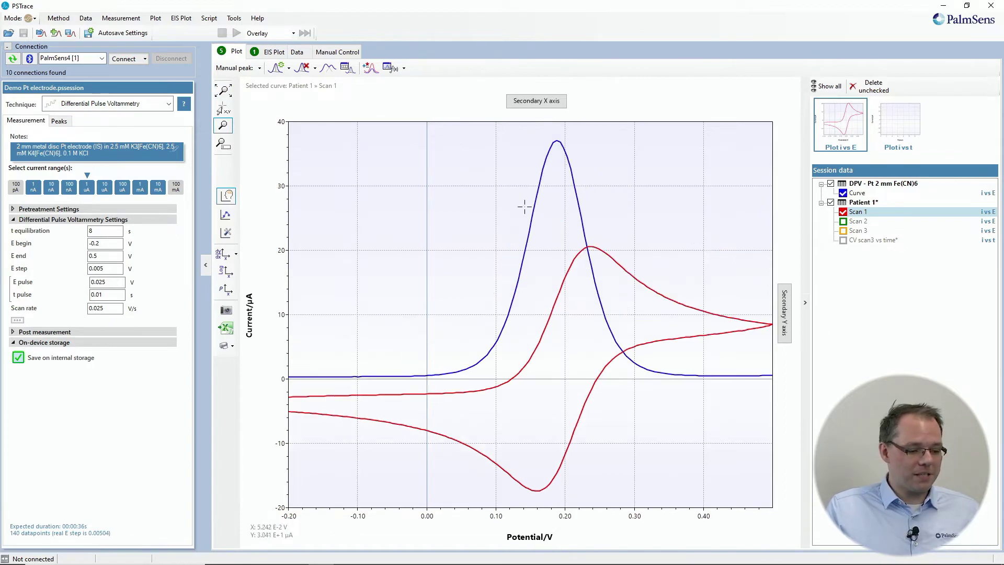
Move the DPV curve onto a separate right-hand Y axis (0–40 µA).
double_click(857, 193)
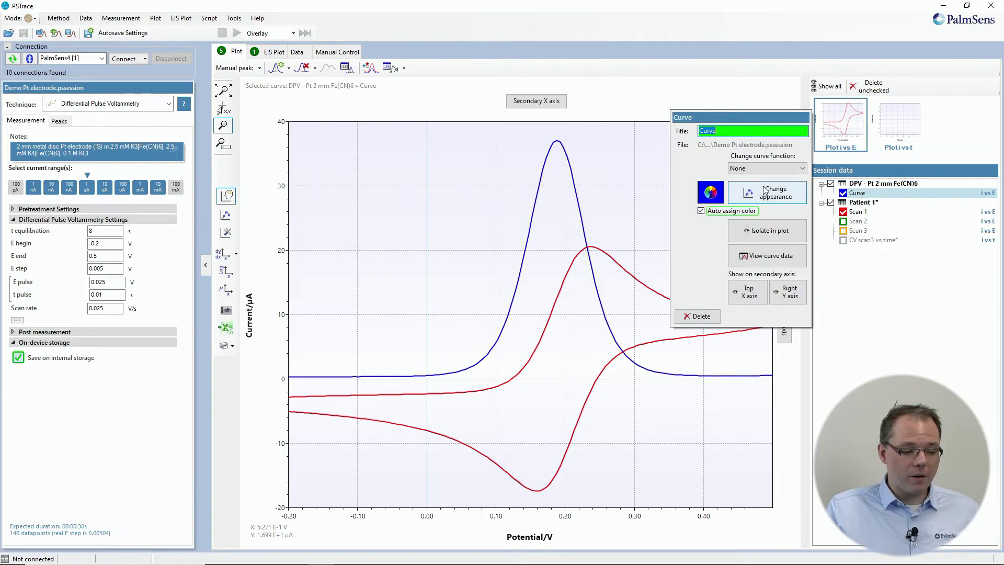
click(794, 296)
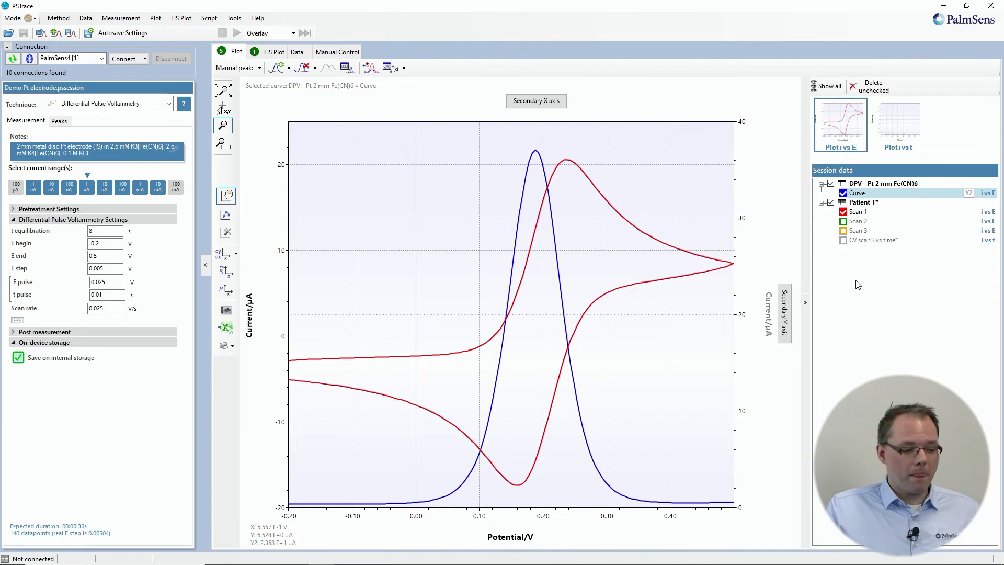
Remove the 'CV scan3 vs time' curve and its i vs t plot from Patient 1.
click(858, 194)
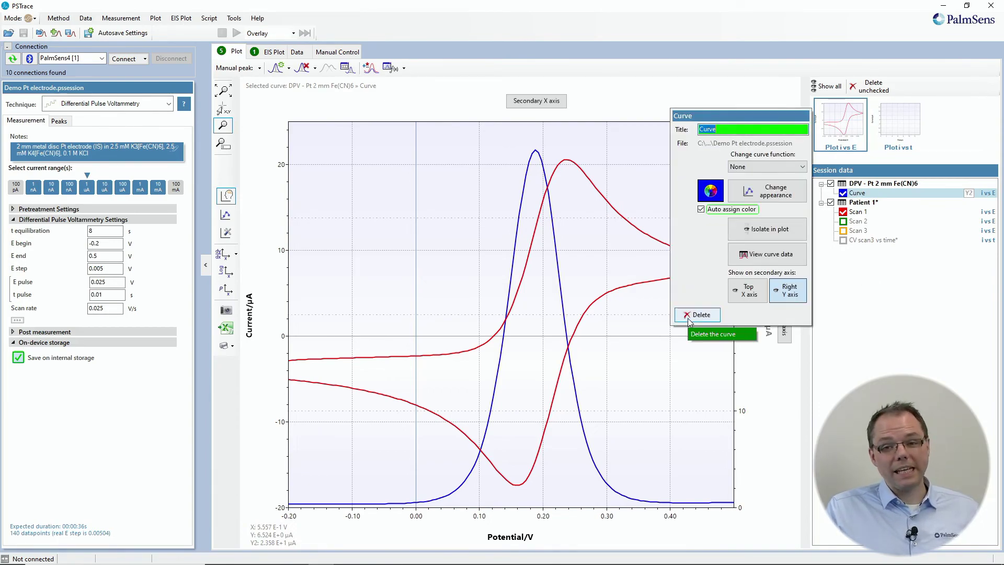
click(880, 241)
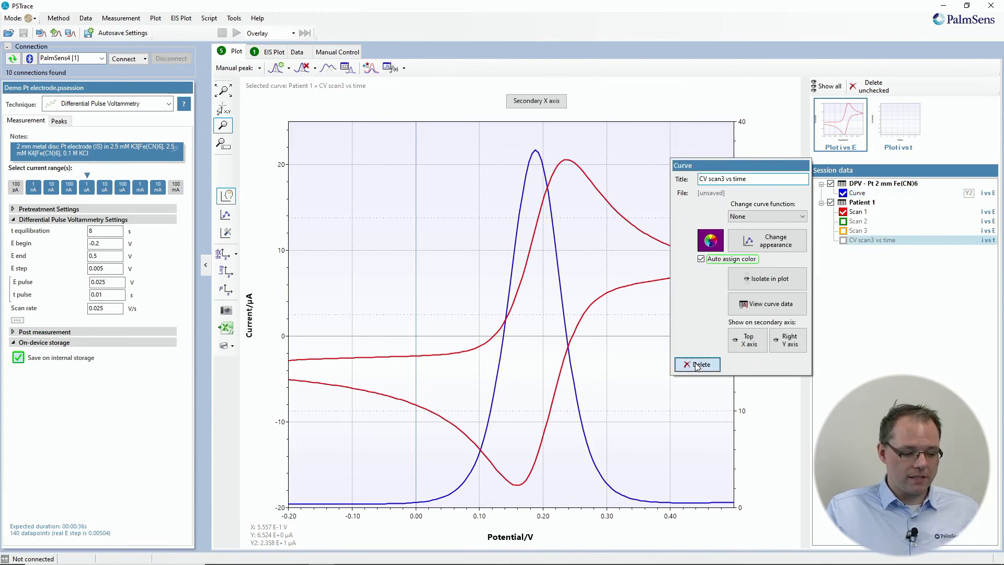
click(697, 365)
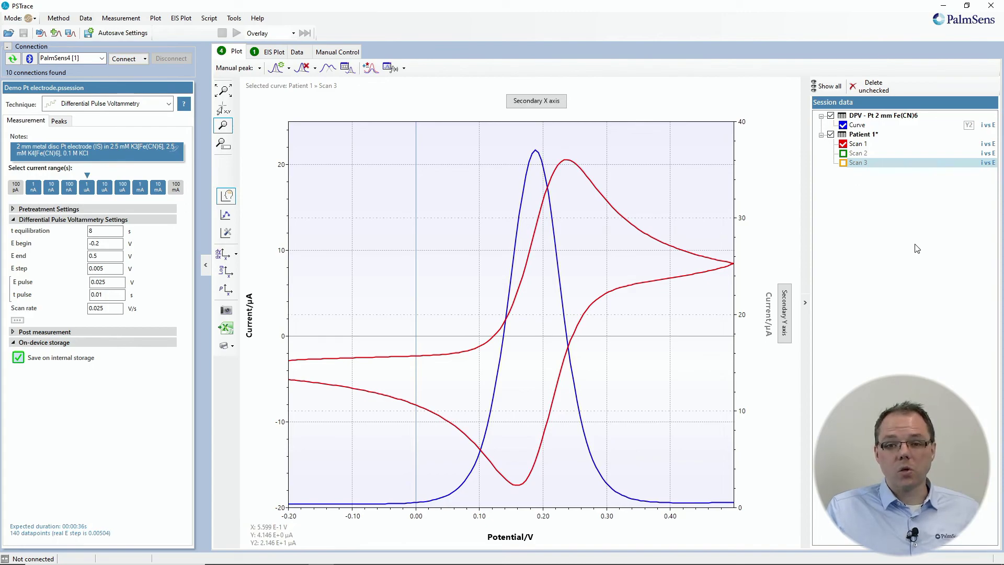